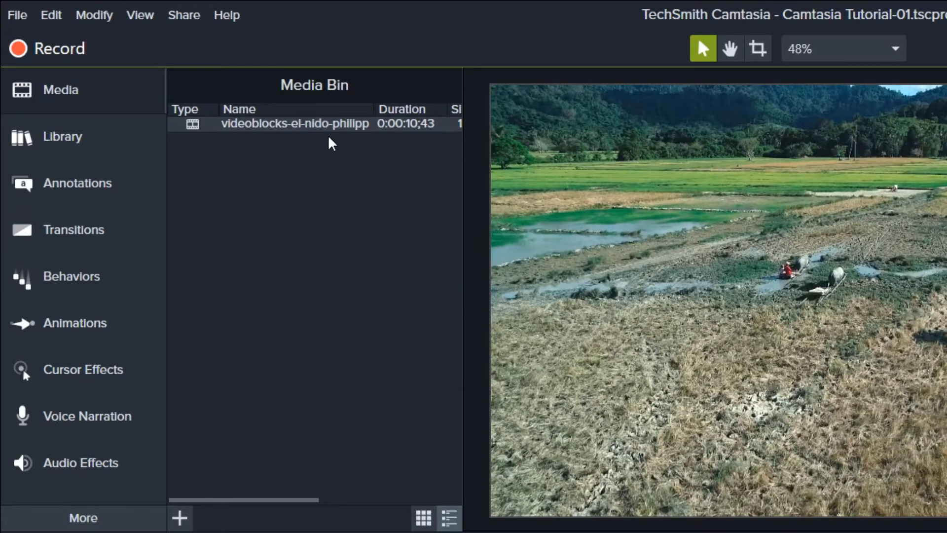
Look through the Library, the Annotations categories, the Transitions and the Behaviors to see which assets and effects are available.
mouse_move(328, 131)
click(94, 143)
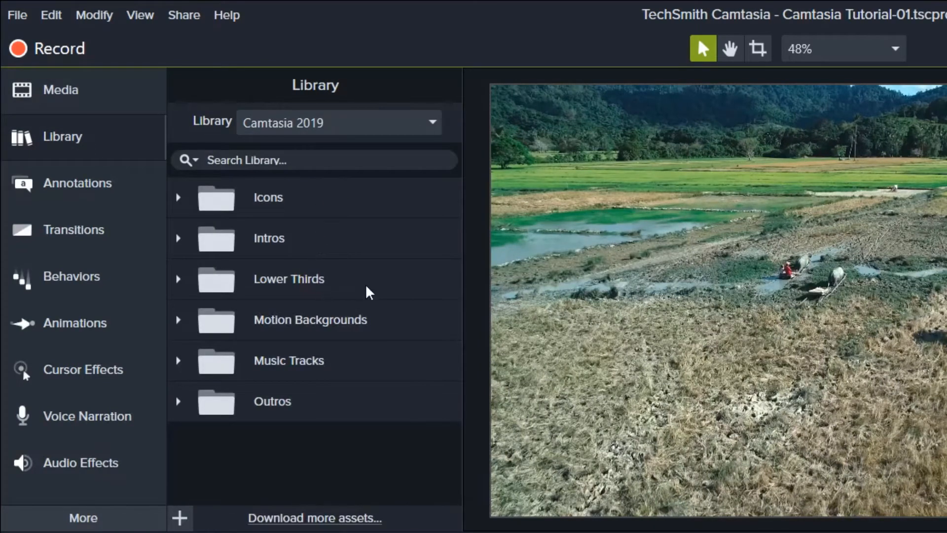
click(101, 194)
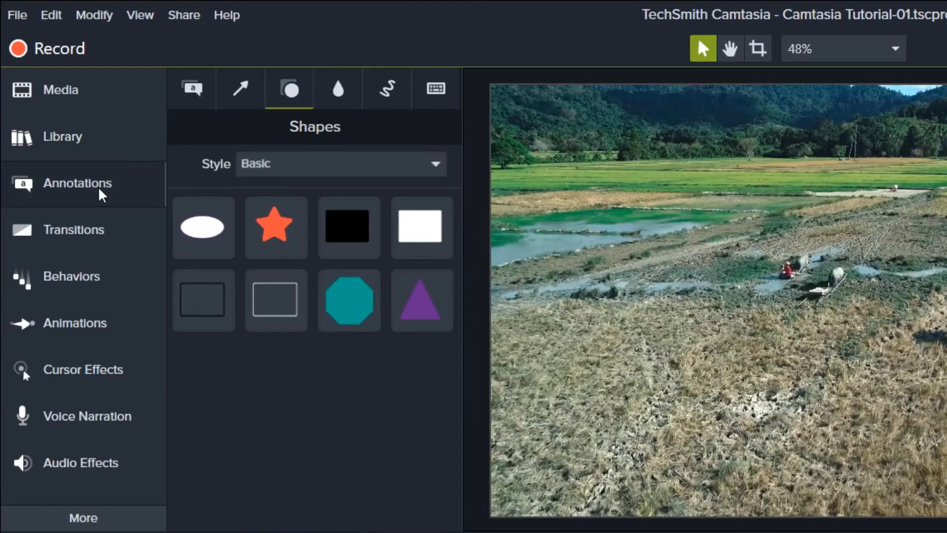
click(190, 97)
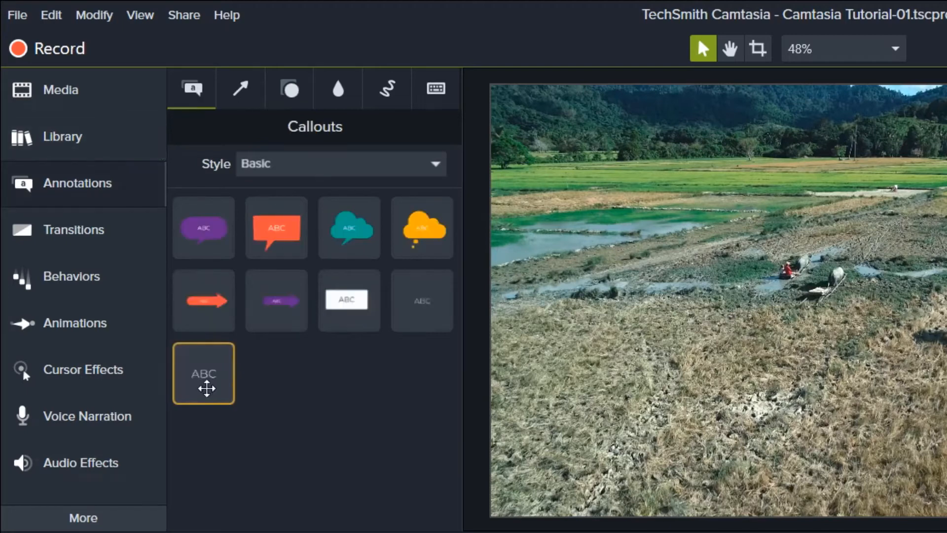
click(241, 98)
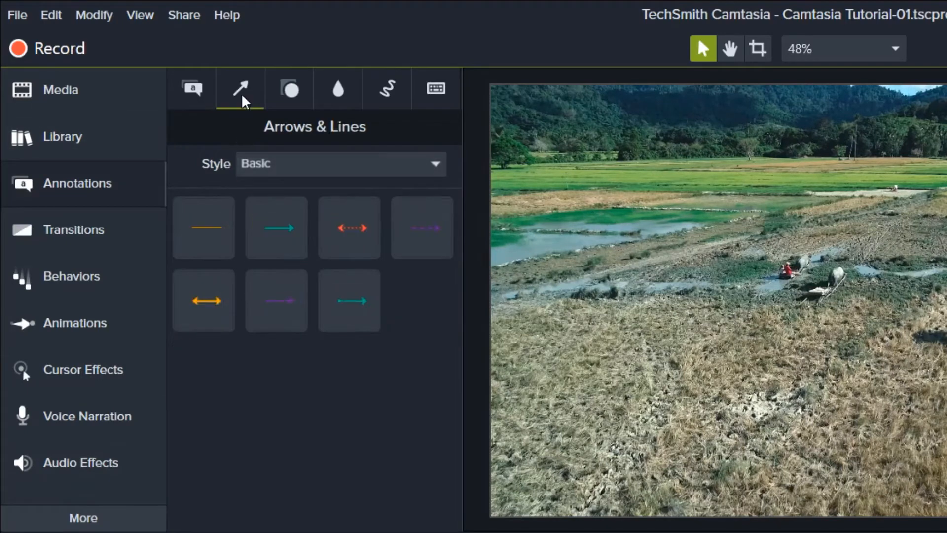
click(292, 96)
click(320, 97)
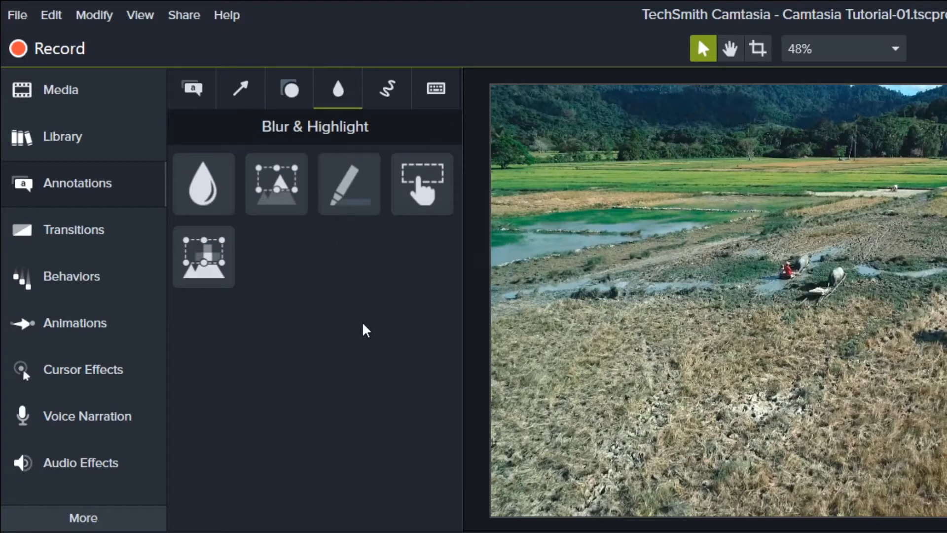
click(124, 238)
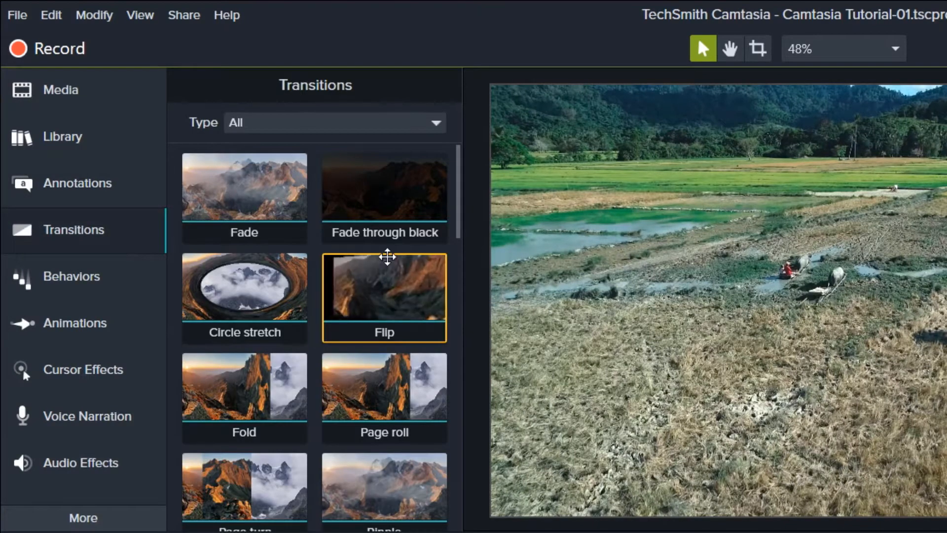
click(74, 282)
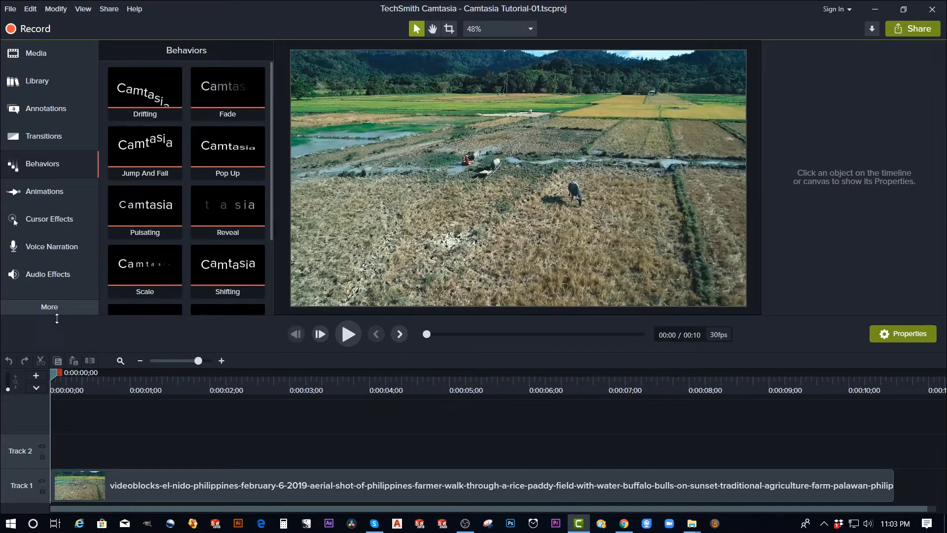
Add a plain text callout to Track 2 above the video clip and preview it by playing the timeline.
click(62, 109)
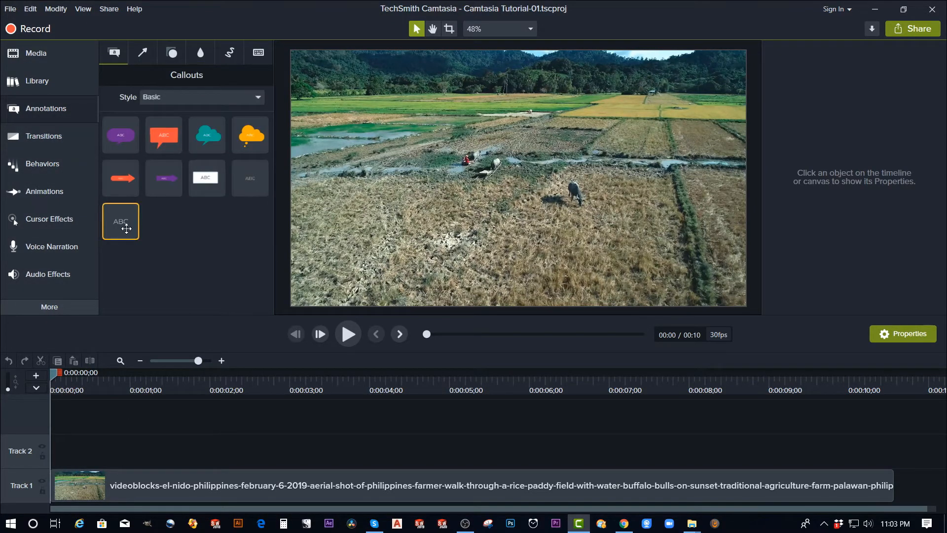
drag(126, 229, 184, 454)
click(178, 385)
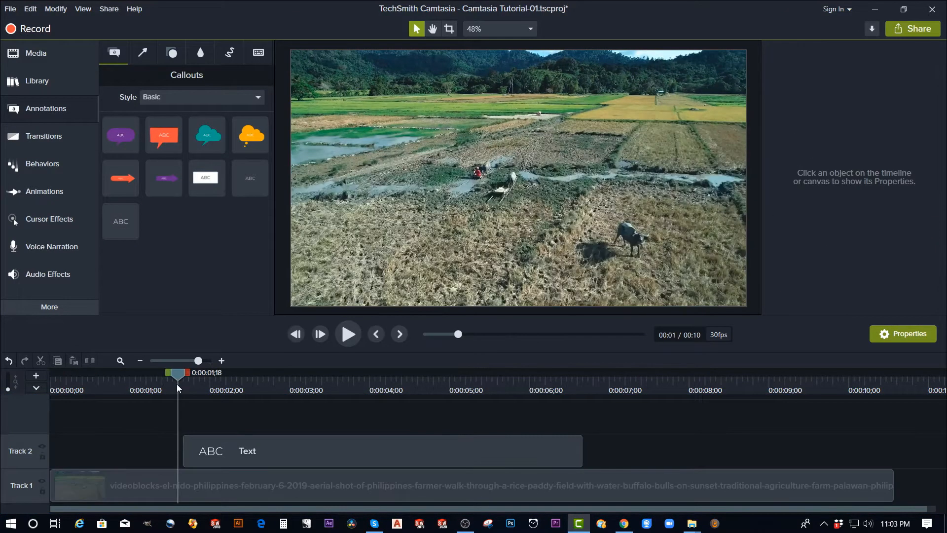
key(space)
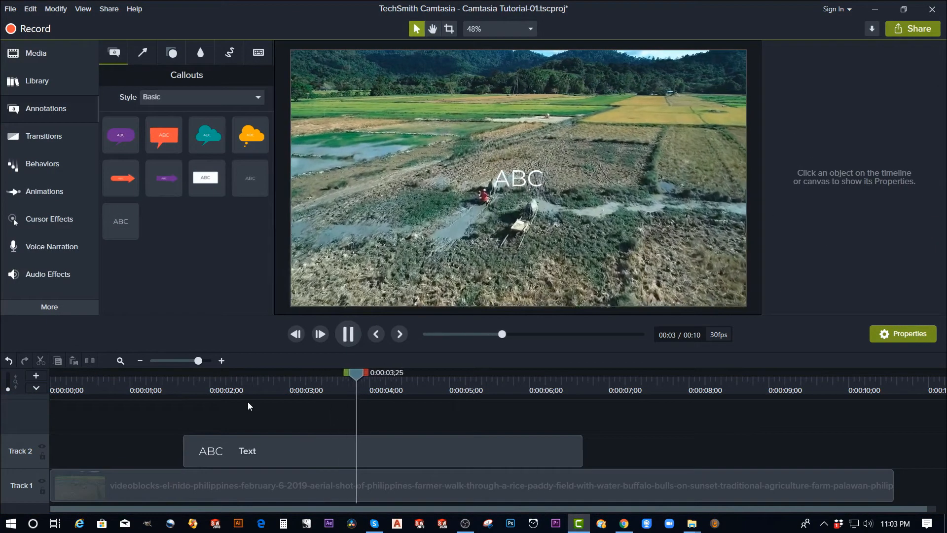
key(space)
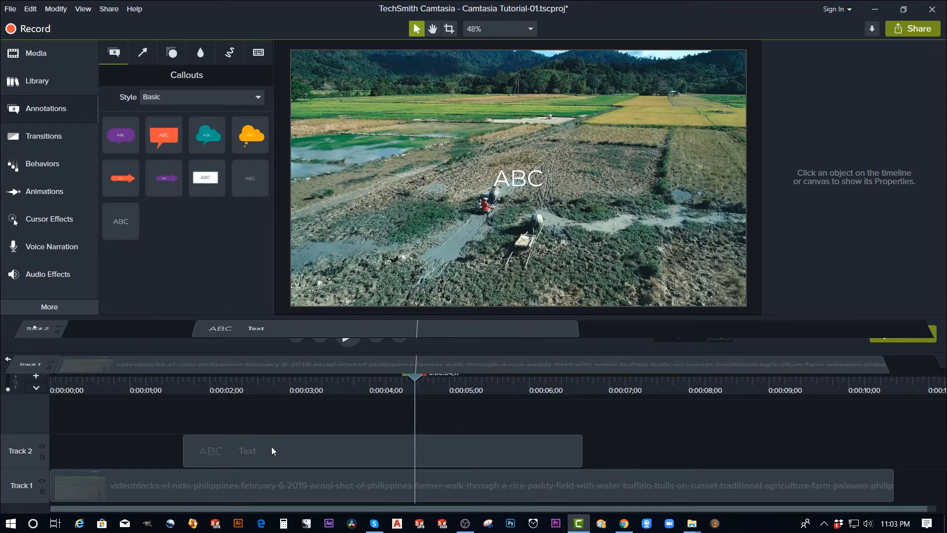
Move the text clip to the start of Track 2 and put the playhead at 0:00:02;24.
drag(271, 446, 184, 457)
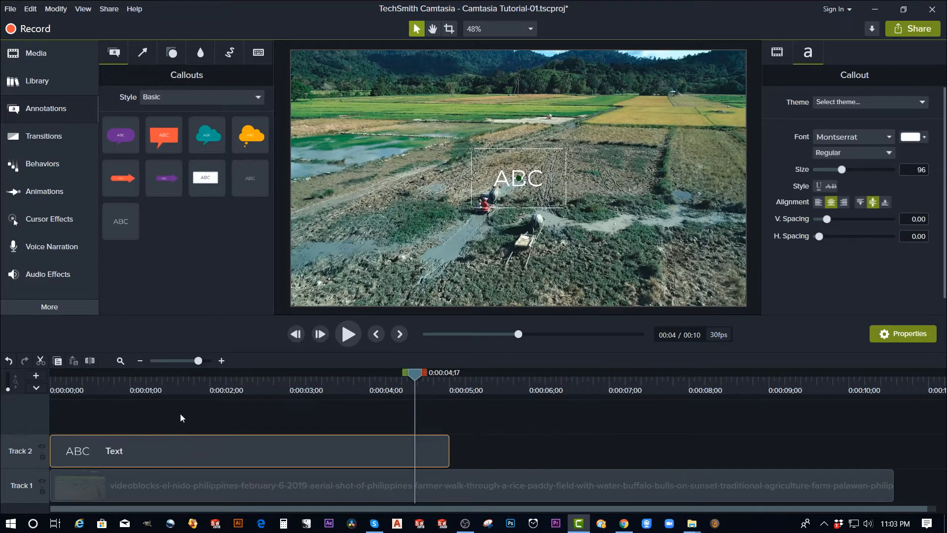
click(205, 424)
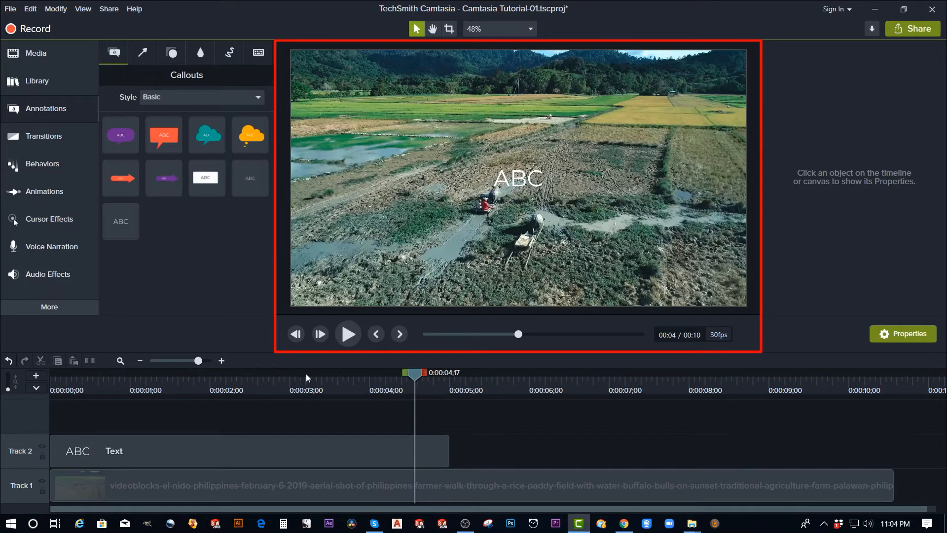
click(253, 383)
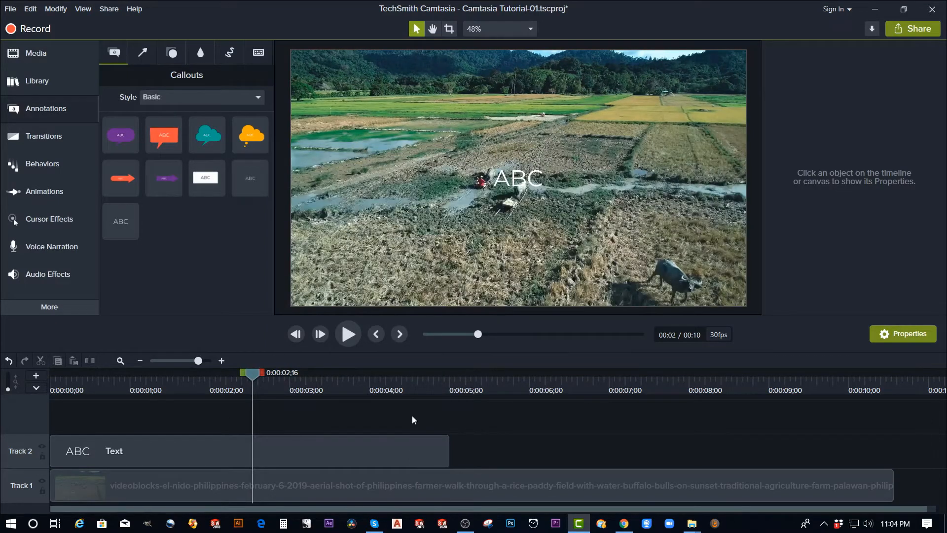
drag(263, 388, 306, 411)
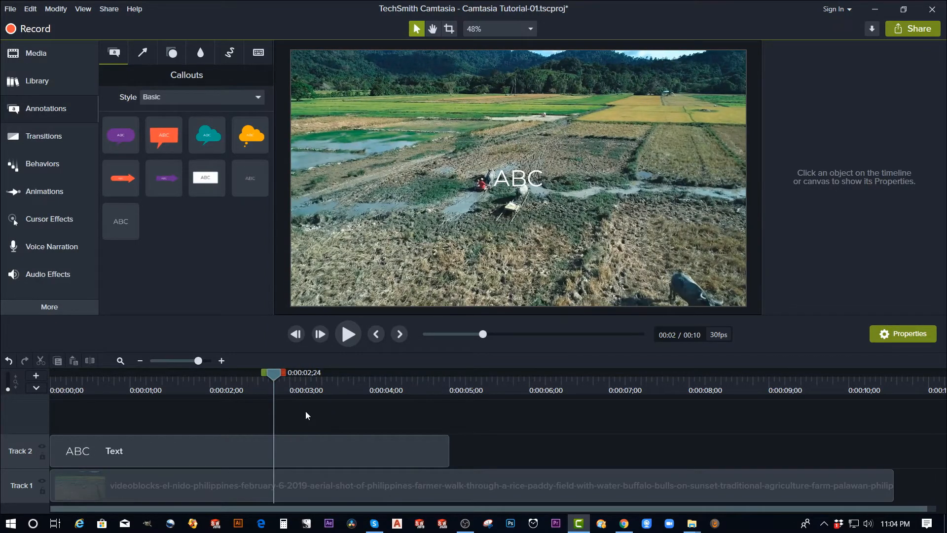
Place a second plain text callout directly on the canvas, near the right edge of the video, at the playhead.
click(567, 490)
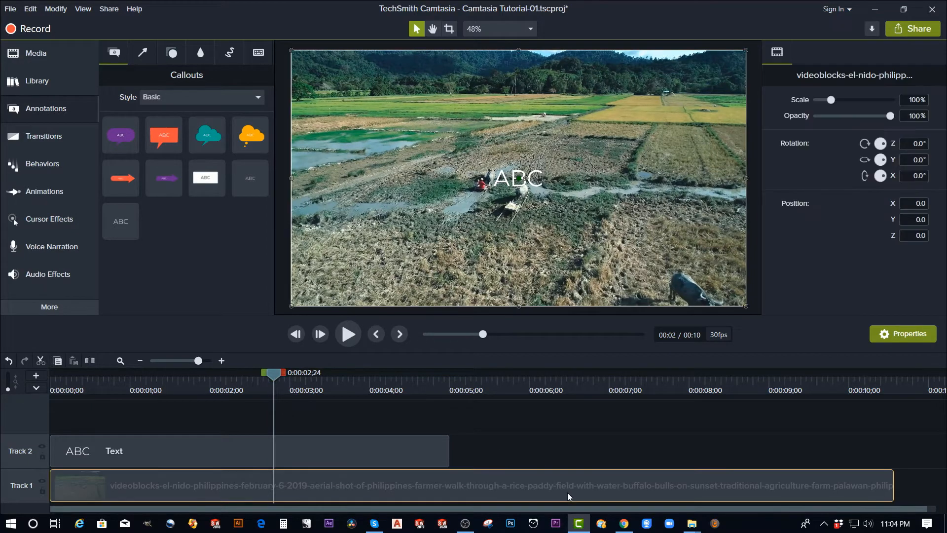
click(318, 447)
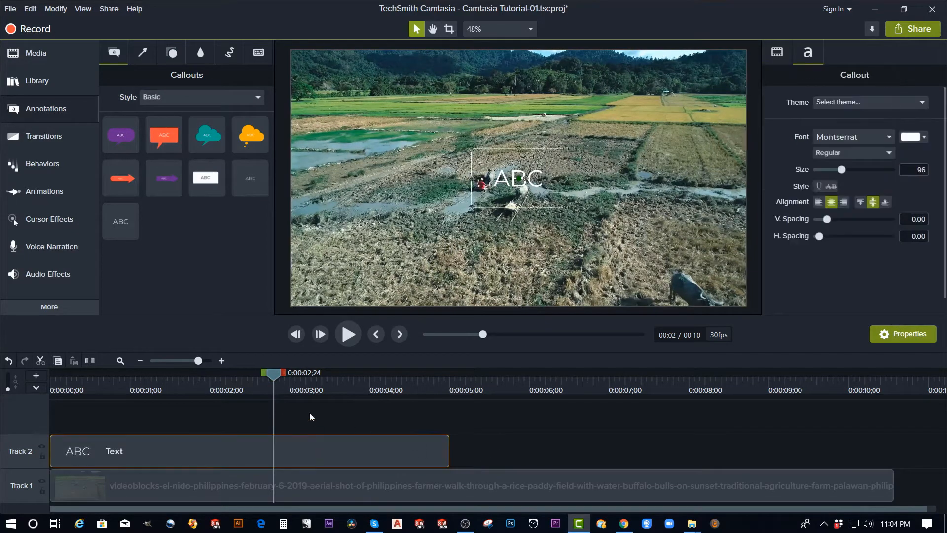
click(546, 271)
click(529, 246)
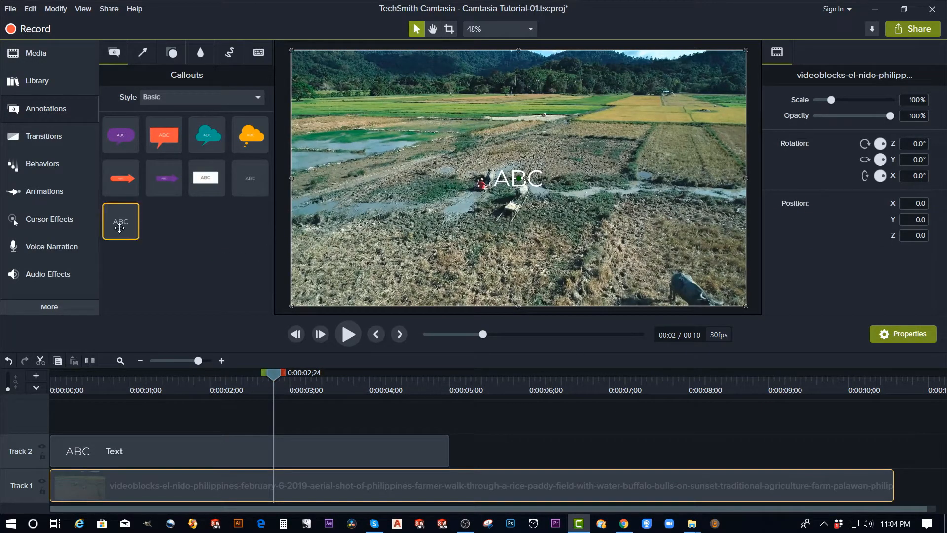
drag(123, 226, 717, 208)
click(728, 416)
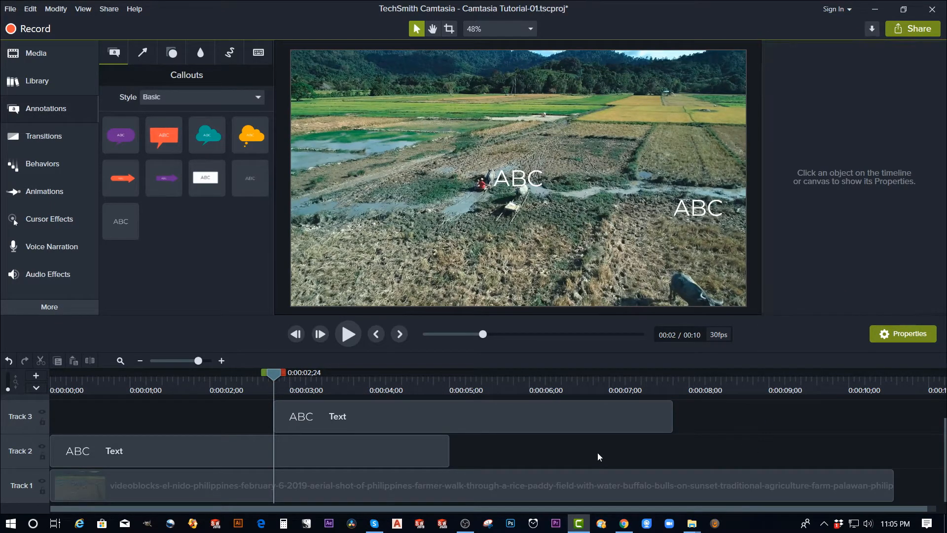
Try scaling the Track 1 video clip to 113.3%, with 98% opacity and a Z rotation of -78.7°.
click(520, 478)
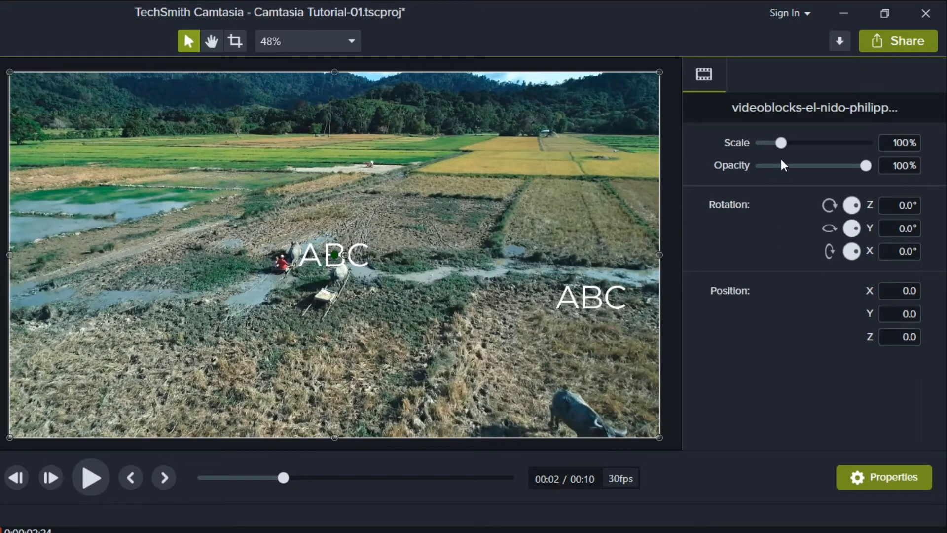
mouse_move(783, 148)
mouse_down()
mouse_move(800, 149)
mouse_move(783, 148)
mouse_up()
mouse_move(862, 166)
mouse_down()
mouse_move(819, 170)
mouse_move(863, 167)
mouse_up()
drag(854, 205, 821, 231)
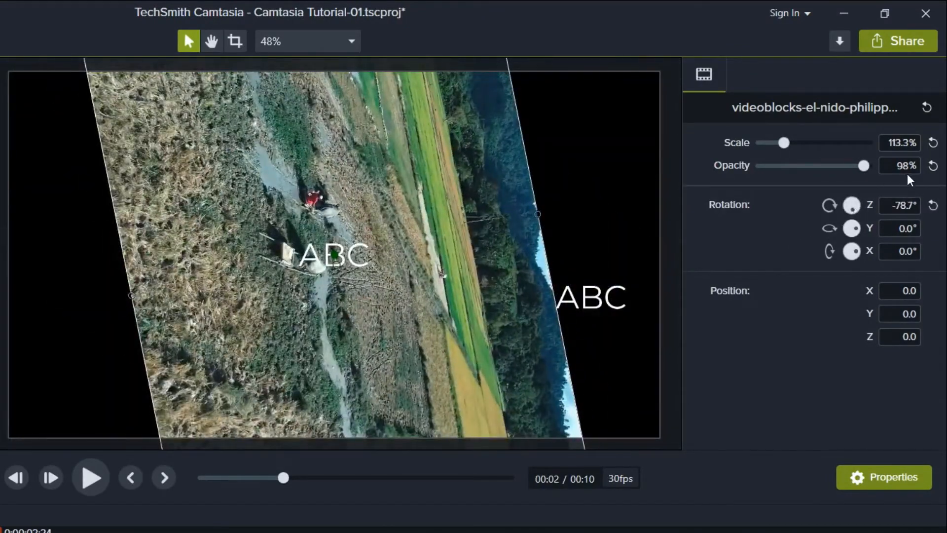
Reset the video clip's scale, opacity and Z rotation to their defaults.
click(933, 143)
click(933, 165)
click(932, 205)
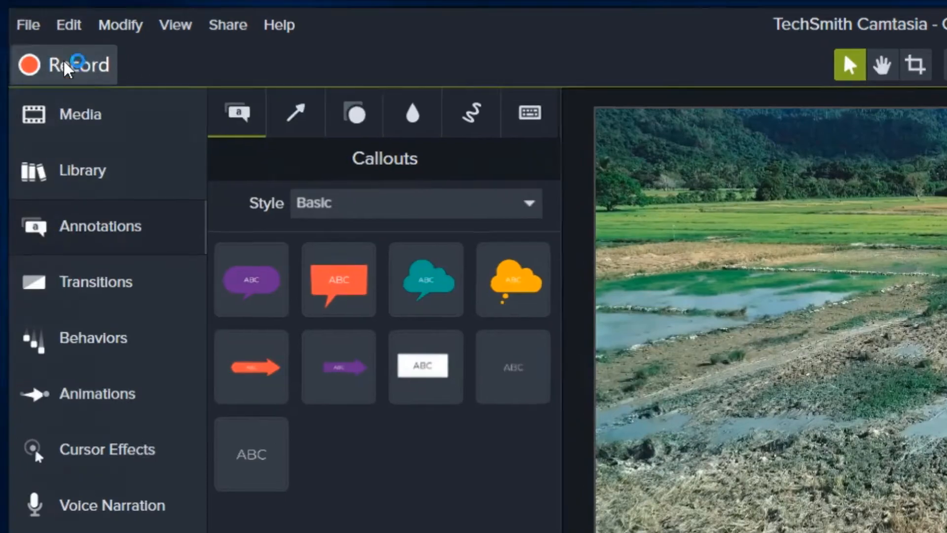
Open the screen recorder and move its window to another spot on the desktop.
click(61, 59)
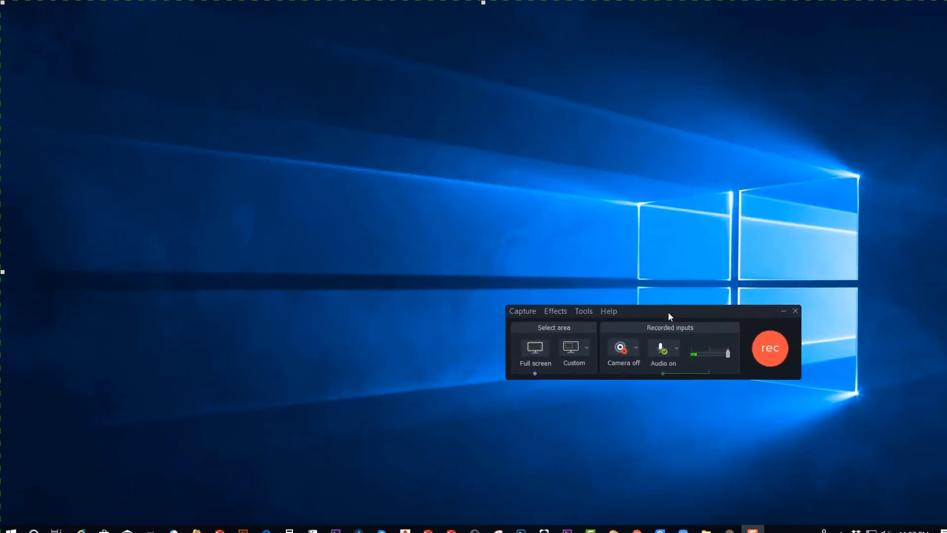
drag(655, 306, 803, 445)
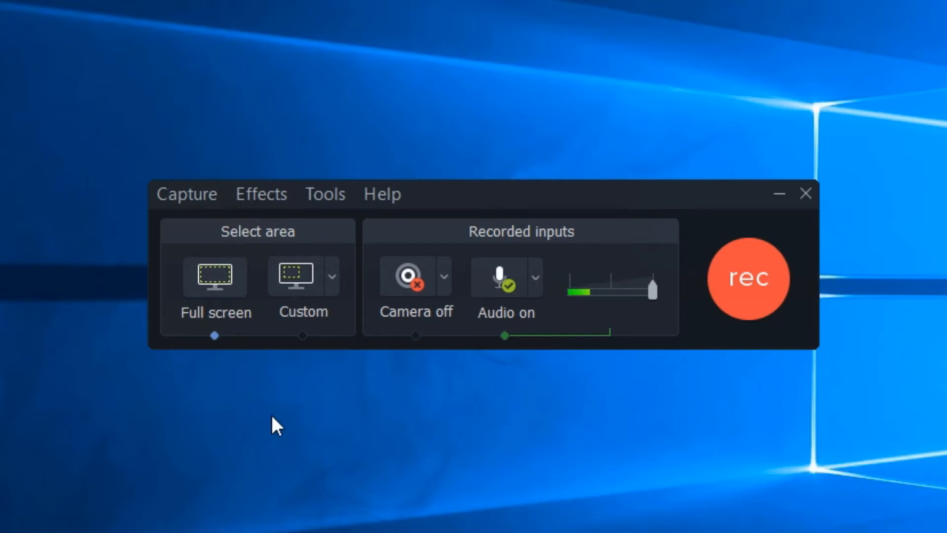
Try the 1080p HD (1920x1080) and 720p HD (1280x720) presets for the recording area.
click(332, 291)
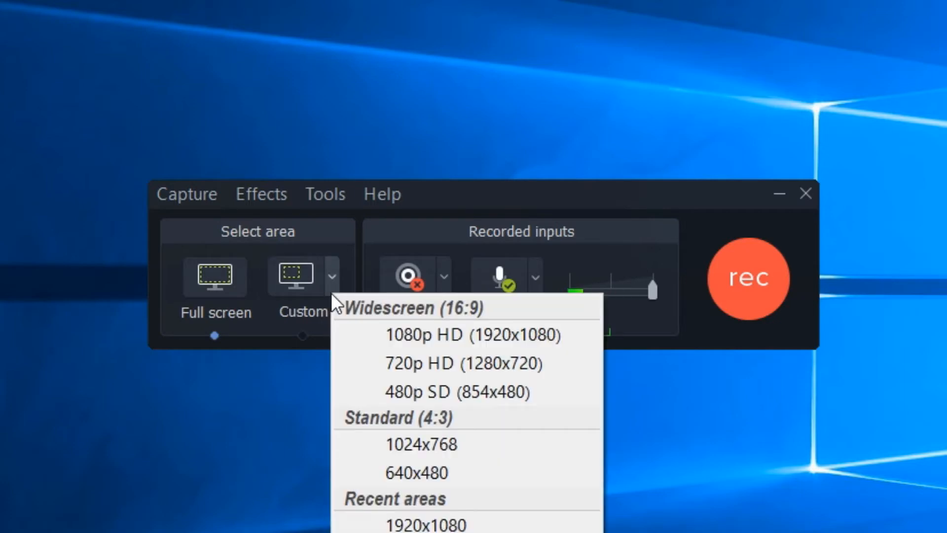
click(440, 341)
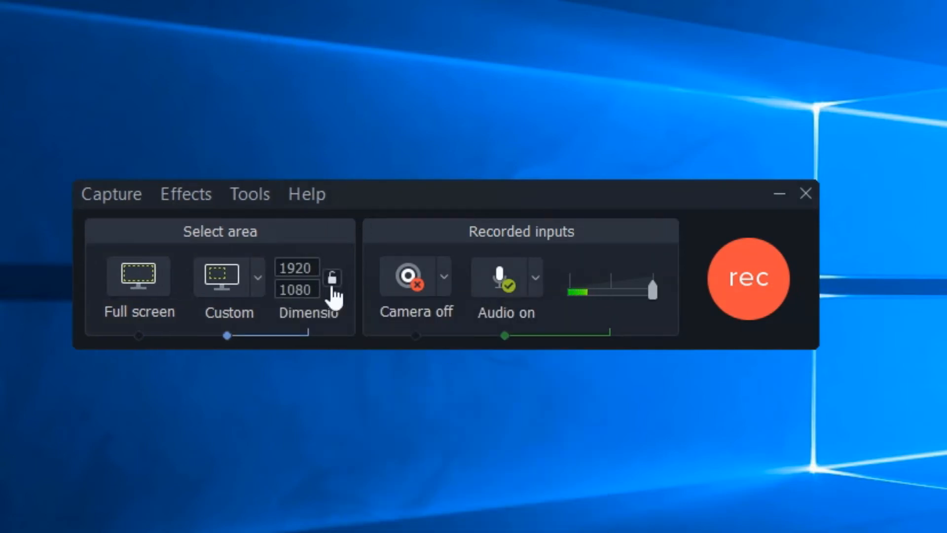
click(260, 283)
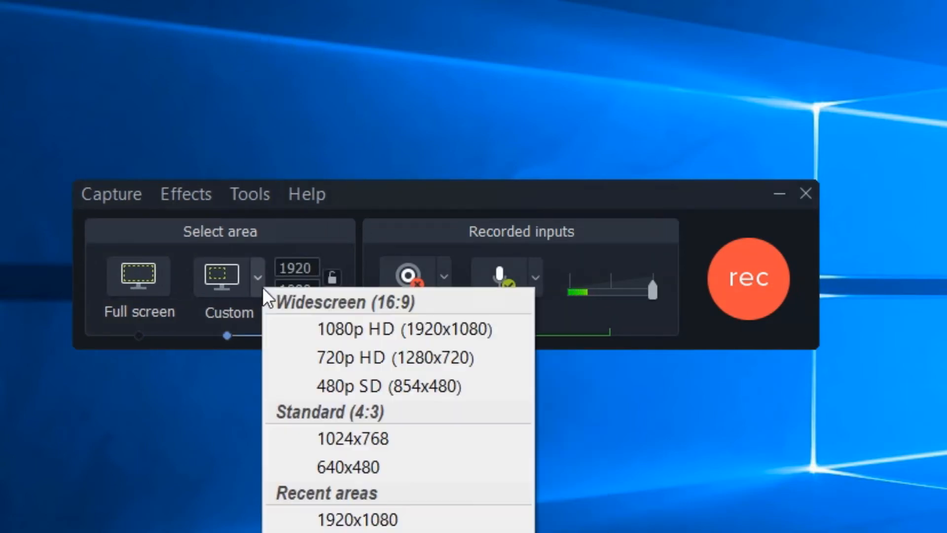
click(370, 357)
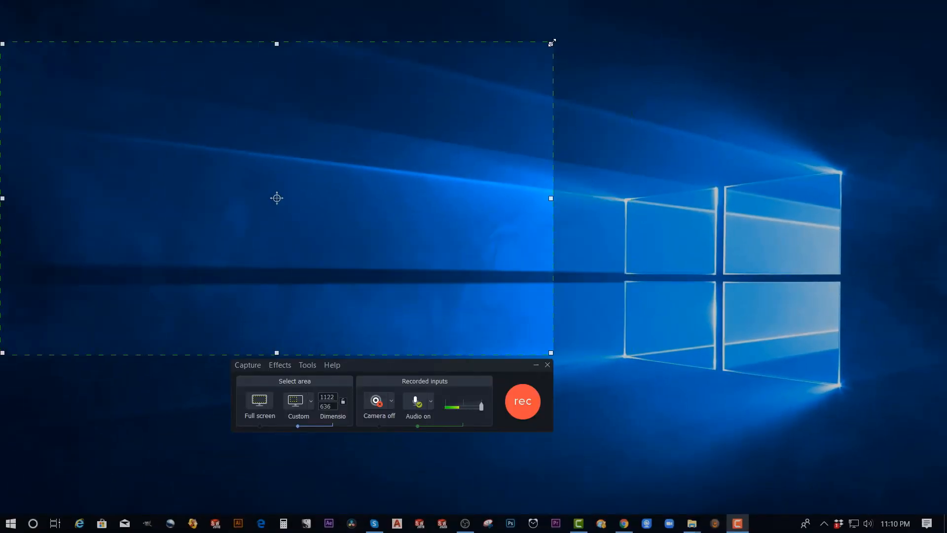
Resize the recording area freehand to about 708 x 526 and switch back to full-screen capture.
drag(552, 42, 348, 98)
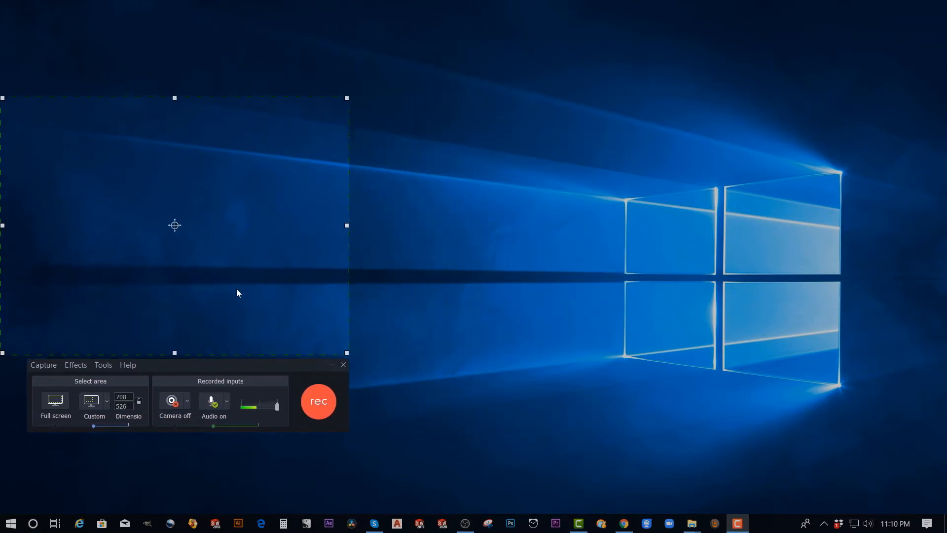
click(56, 403)
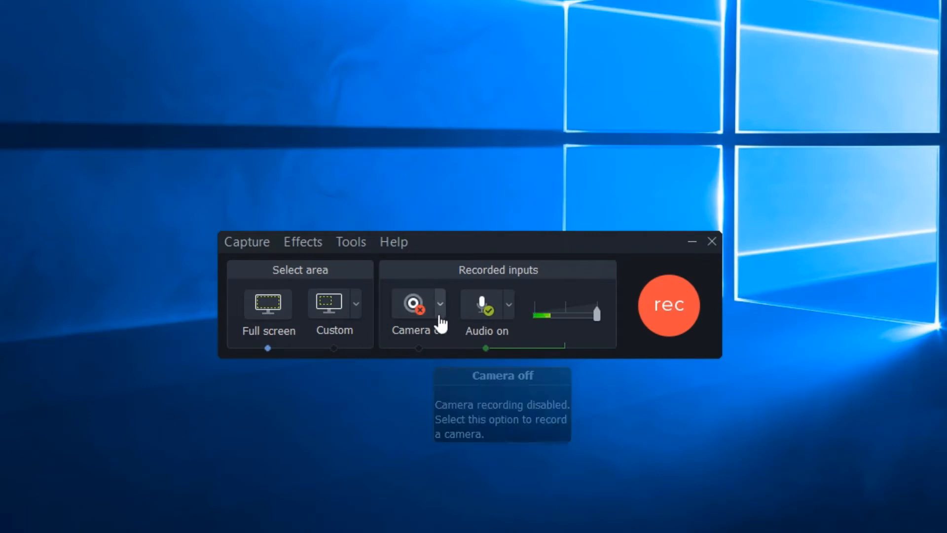
Review the camera devices available for recording and leave the camera off.
click(440, 315)
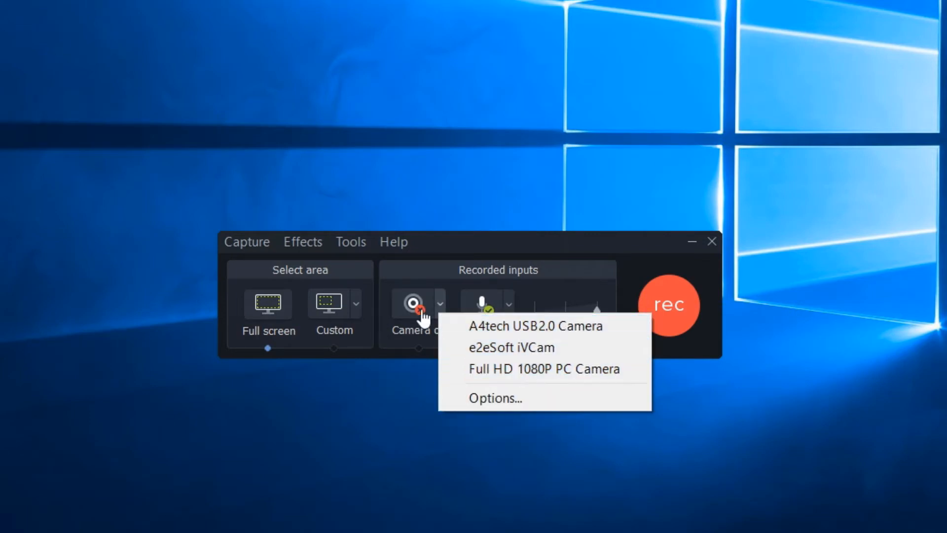
click(437, 269)
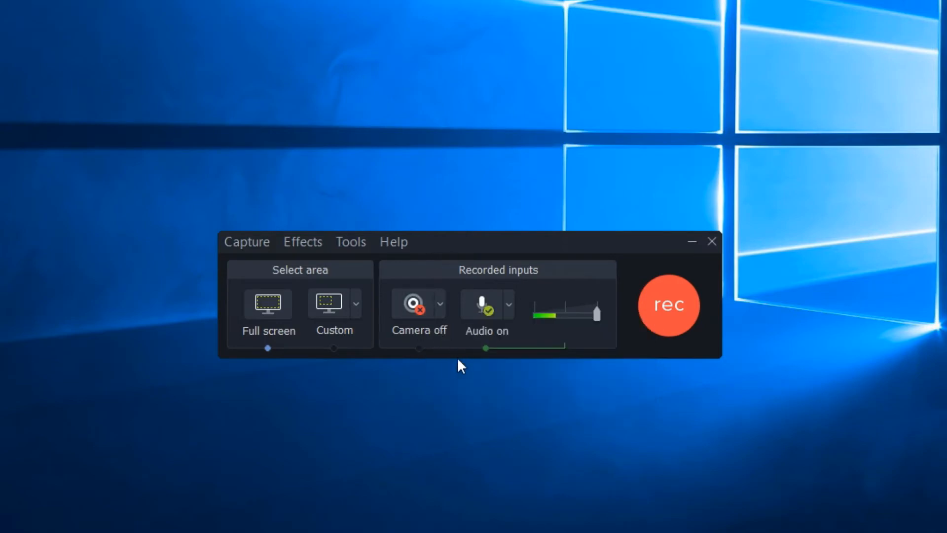
Choose Microphone (2- ATR USB microphone) as the audio input and start recording the full screen.
click(508, 304)
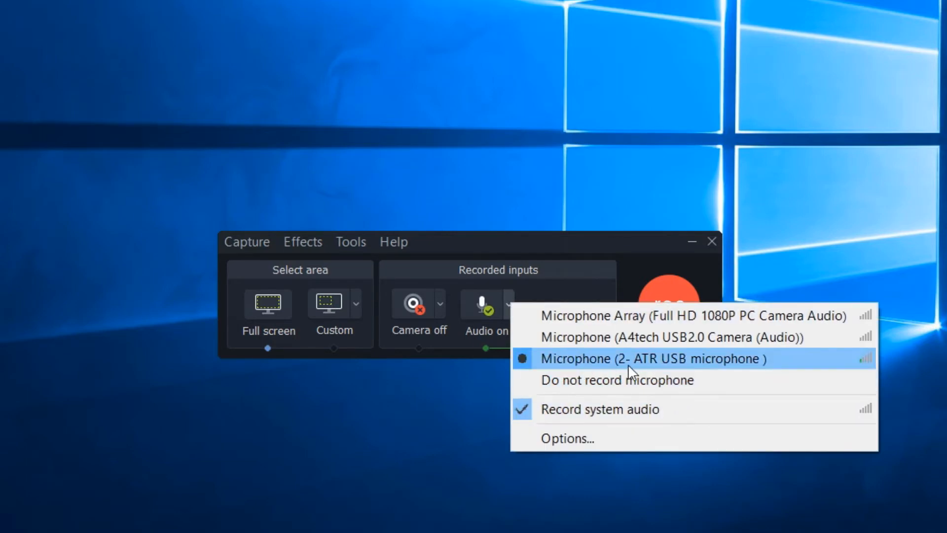
click(675, 366)
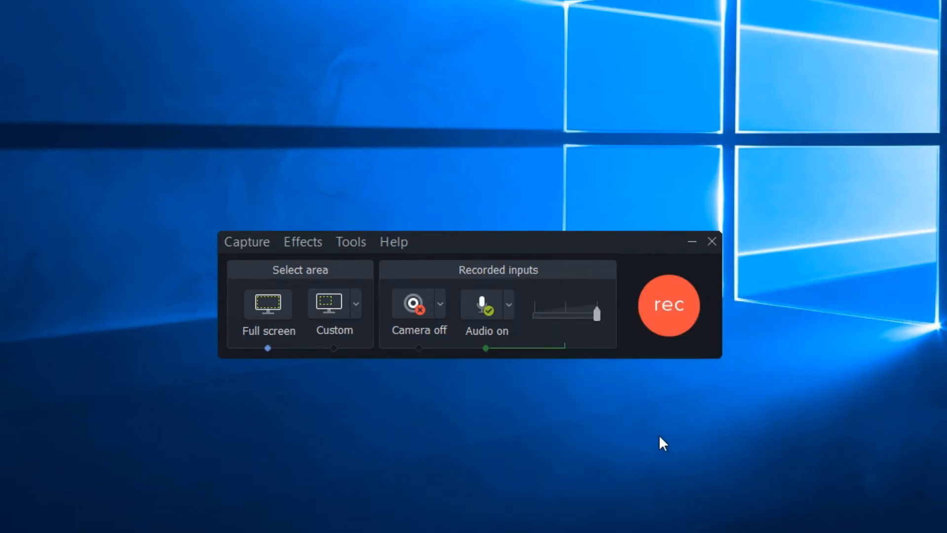
click(668, 303)
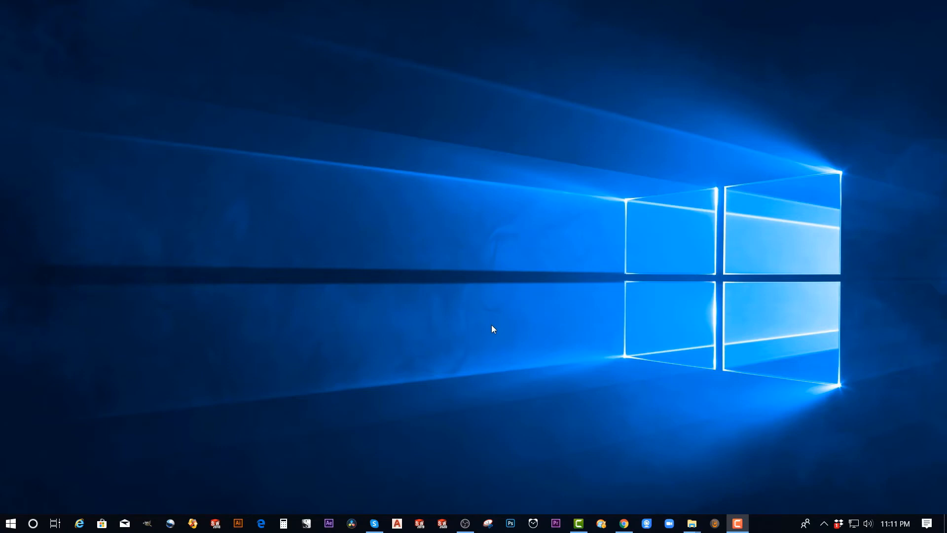
Stop the screen recording and place Rec 04-26-20.trec from the media bin at the start of the timeline.
click(738, 523)
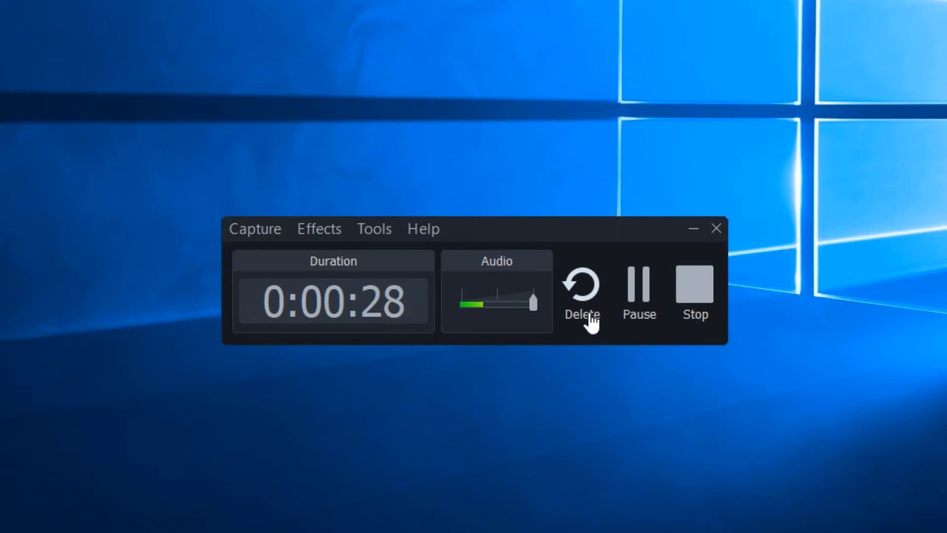
click(693, 289)
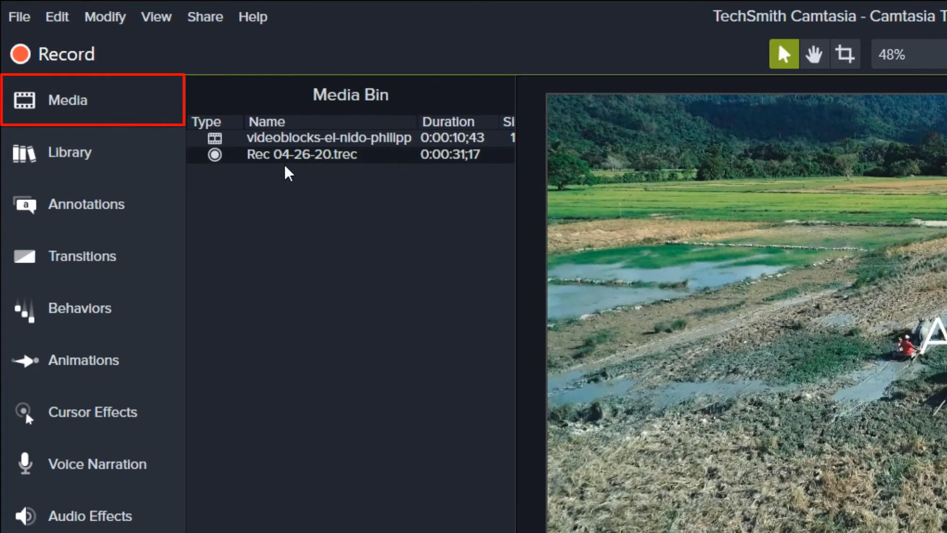
click(313, 157)
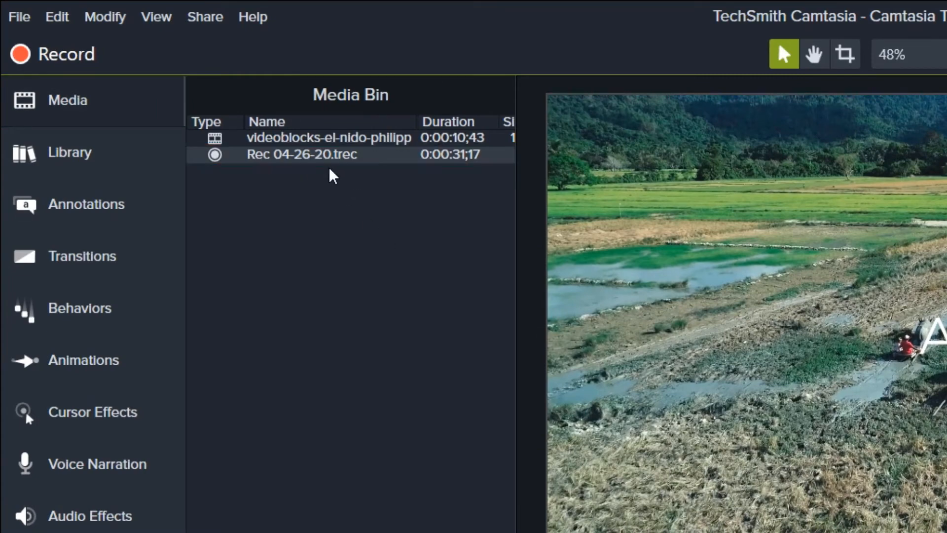
drag(335, 159, 229, 434)
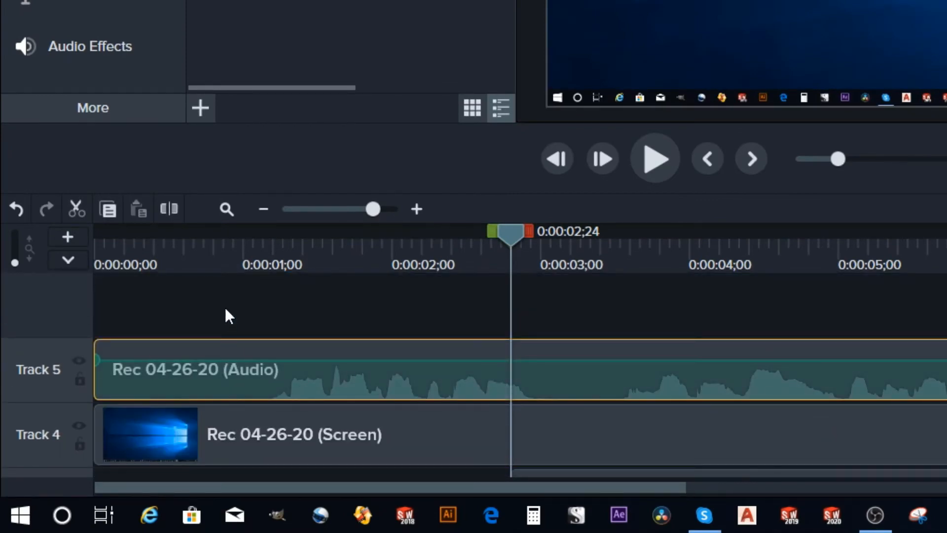
Select the recording's screen and audio clips in turn, and play the timeline briefly from its beginning.
click(342, 438)
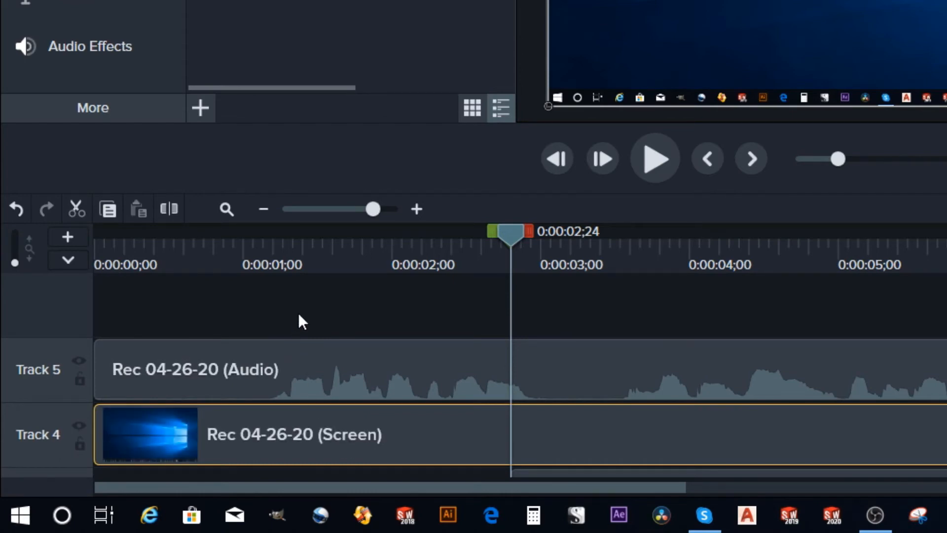
click(338, 363)
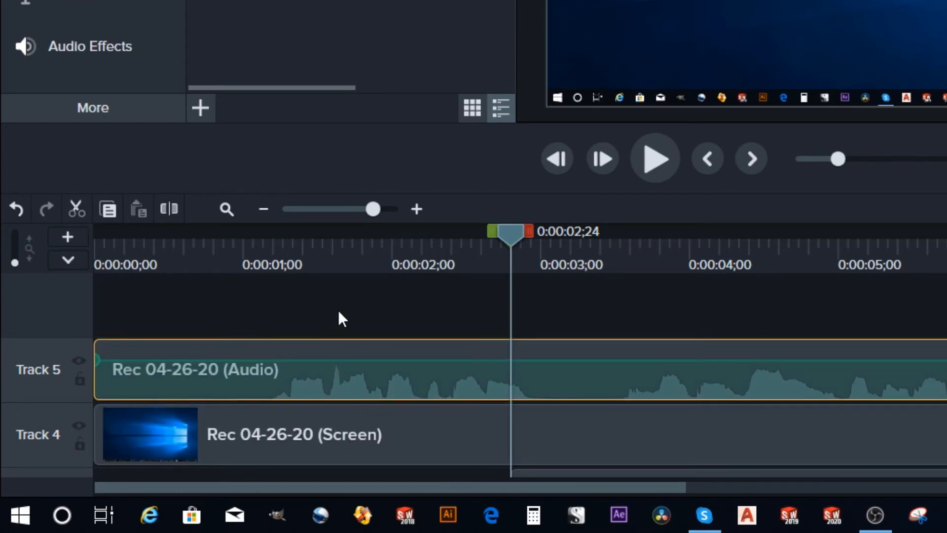
key(ctrl+Home)
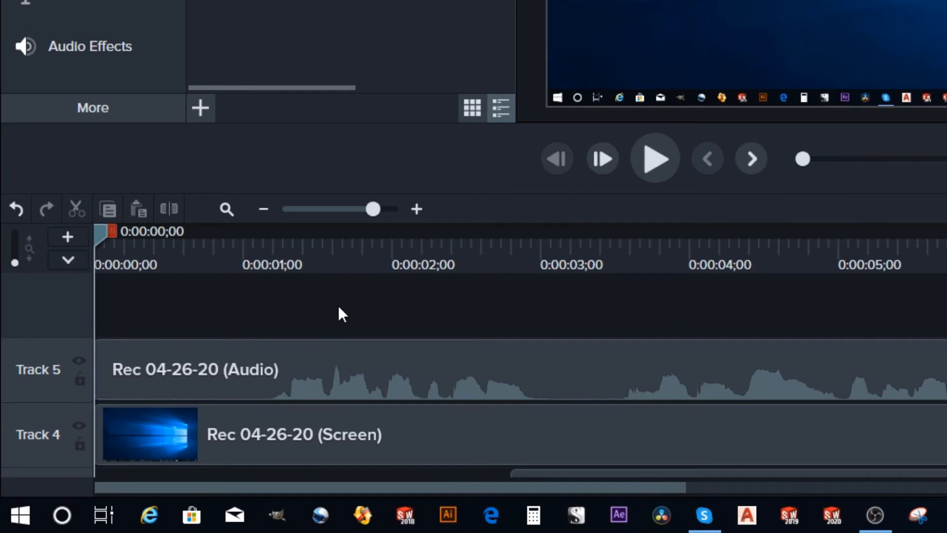
key(space)
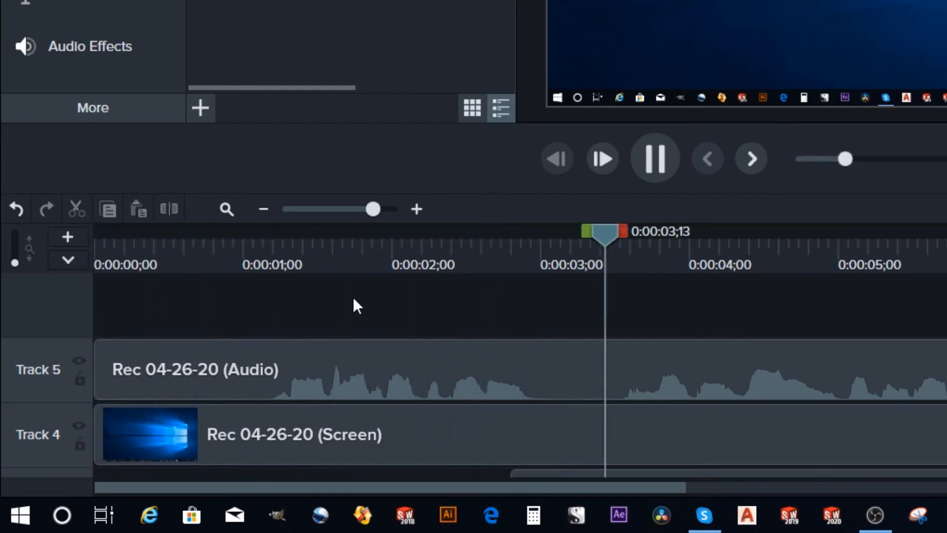
key(space)
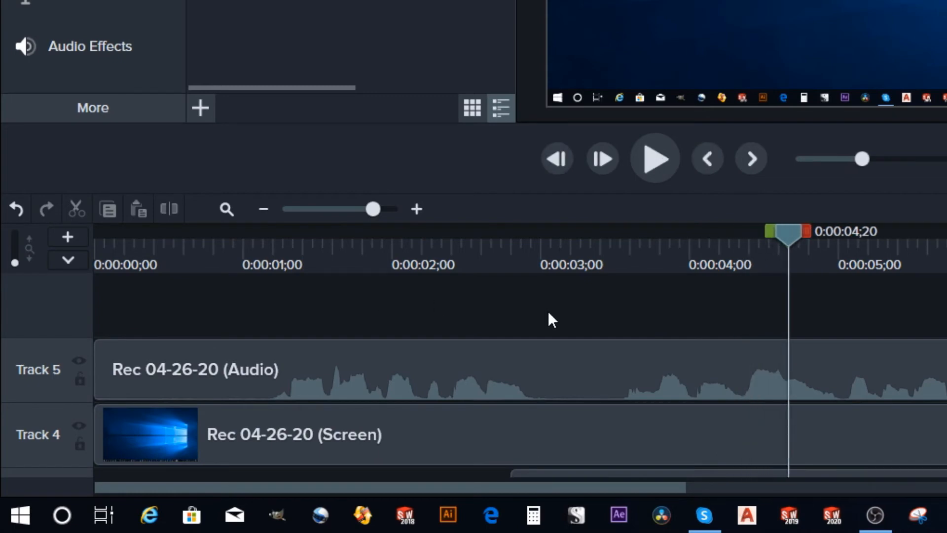
Cut the section from 0:00:13;22 to 0:00:15;21 out of the recording's audio and screen tracks.
scroll(550, 311, down, 3)
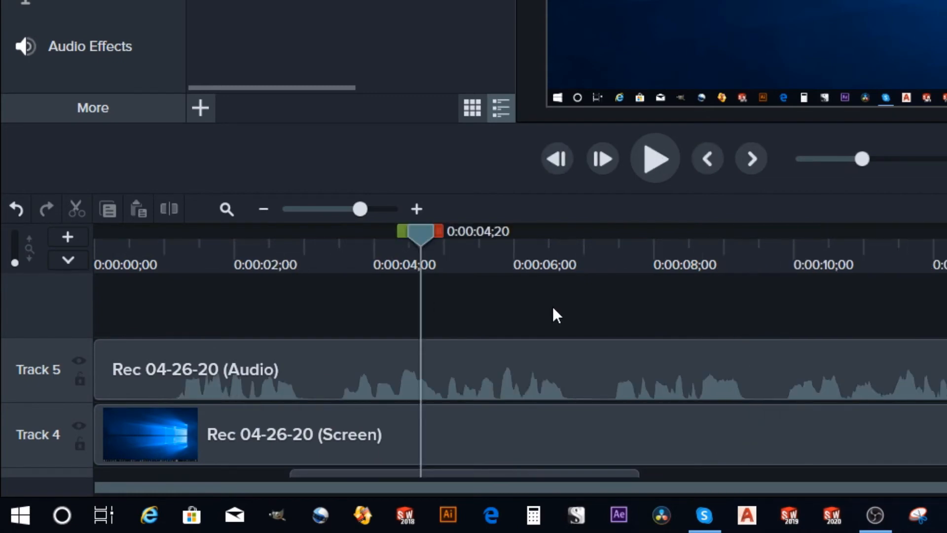
drag(426, 236, 693, 277)
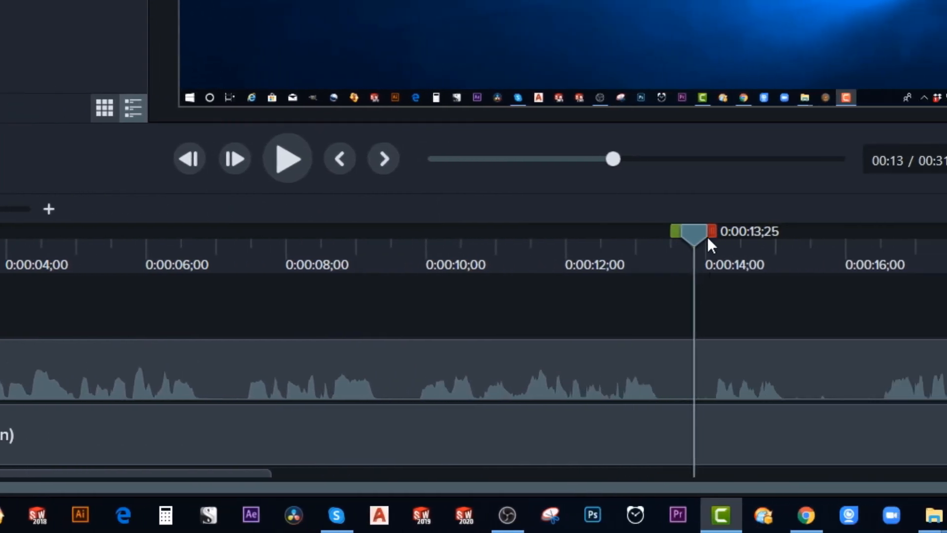
drag(690, 233, 682, 233)
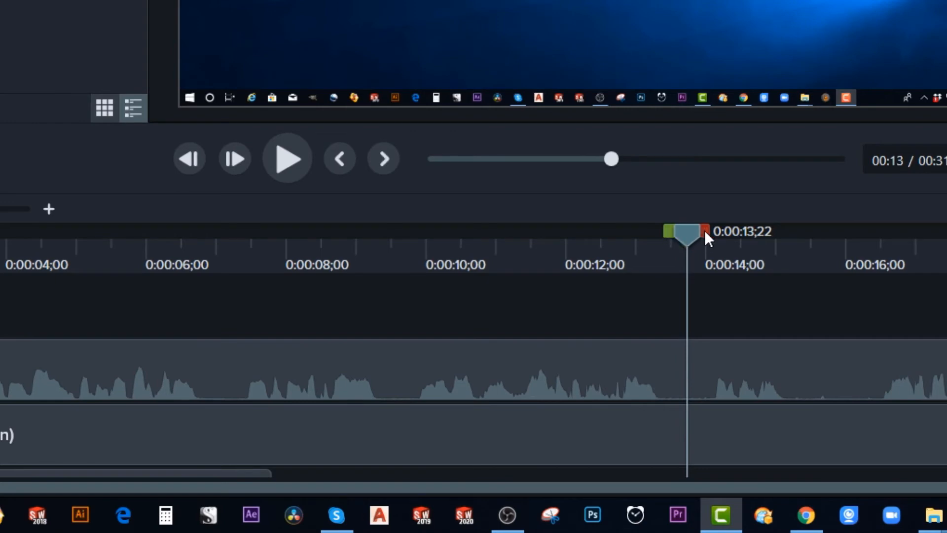
drag(705, 230, 841, 244)
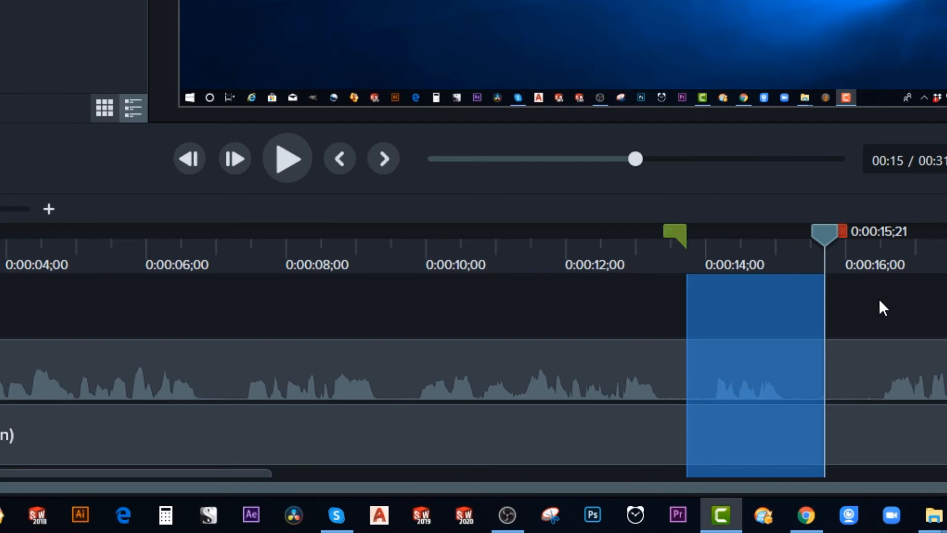
key(ctrl+x)
Examine the join left by the cut and the silence before it, leaving the playhead at 0:00:13;08.
drag(688, 236, 645, 238)
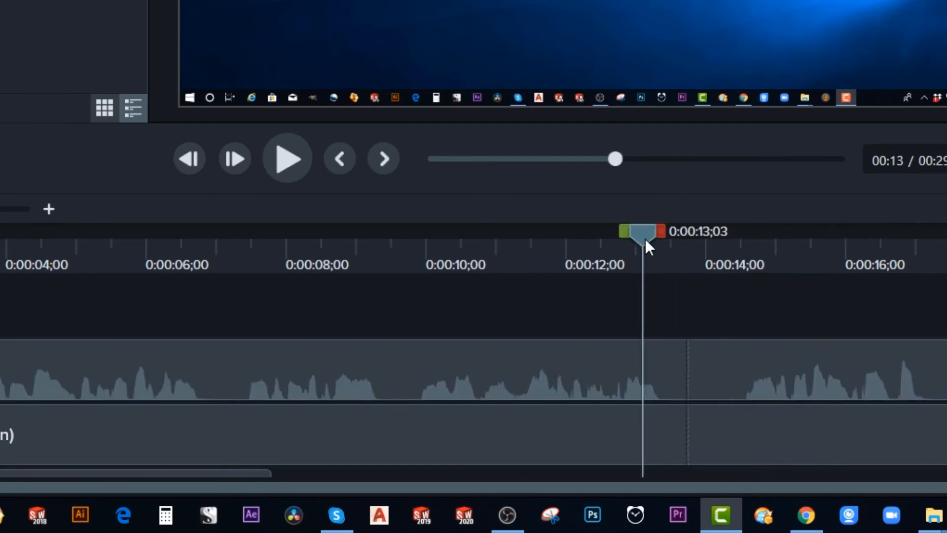
scroll(744, 320, up, 3)
scroll(744, 321, up, 1)
drag(734, 251, 661, 263)
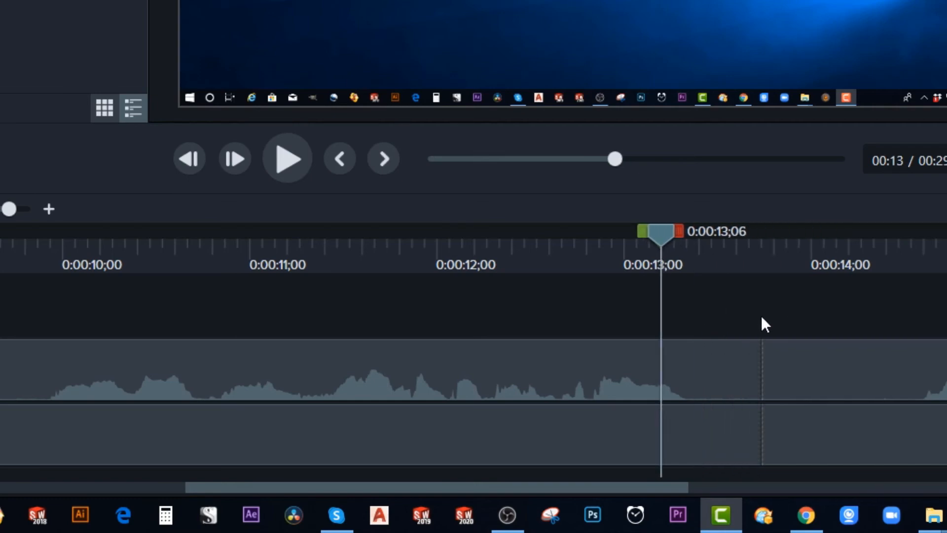
scroll(762, 324, down, 1)
scroll(763, 321, up, 2)
click(815, 253)
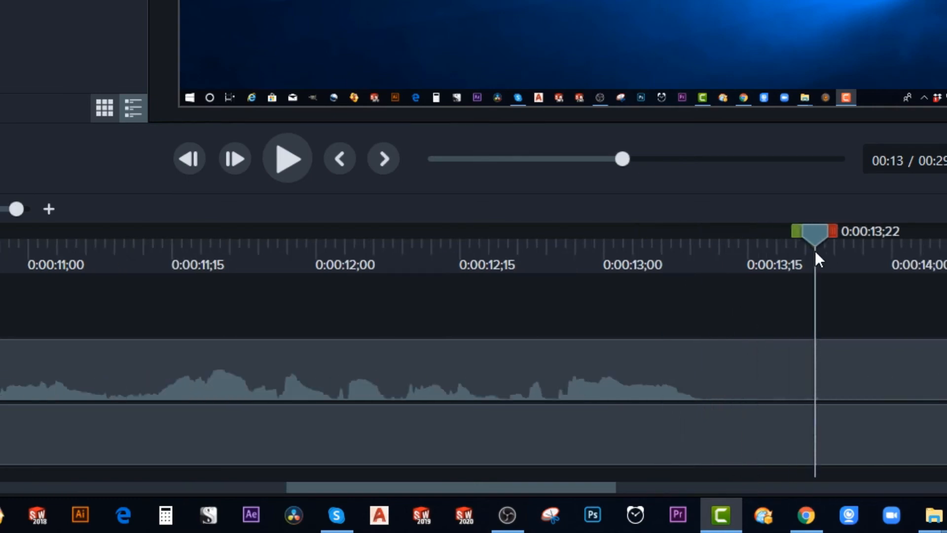
drag(813, 236, 678, 265)
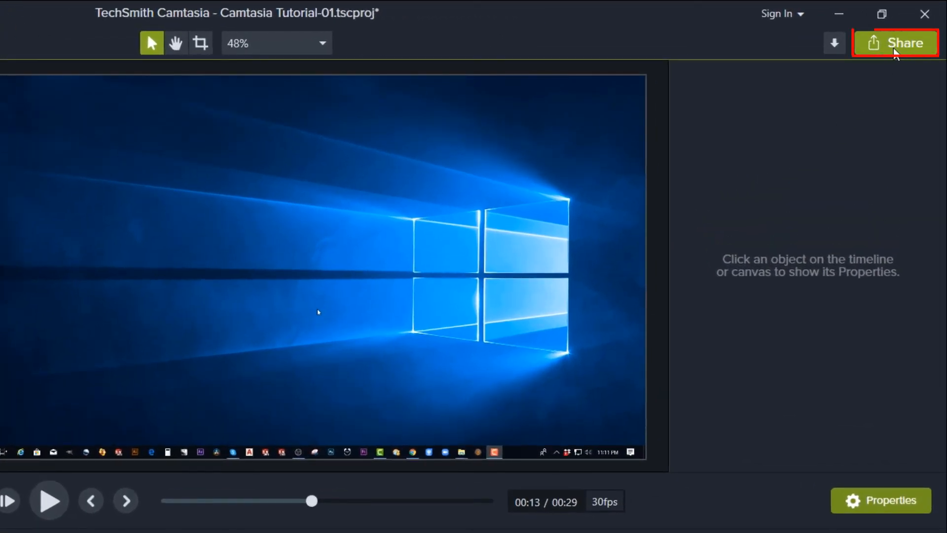
Start a local file export with custom production settings in the MP4 - Smart Player (HTML5) format.
click(923, 40)
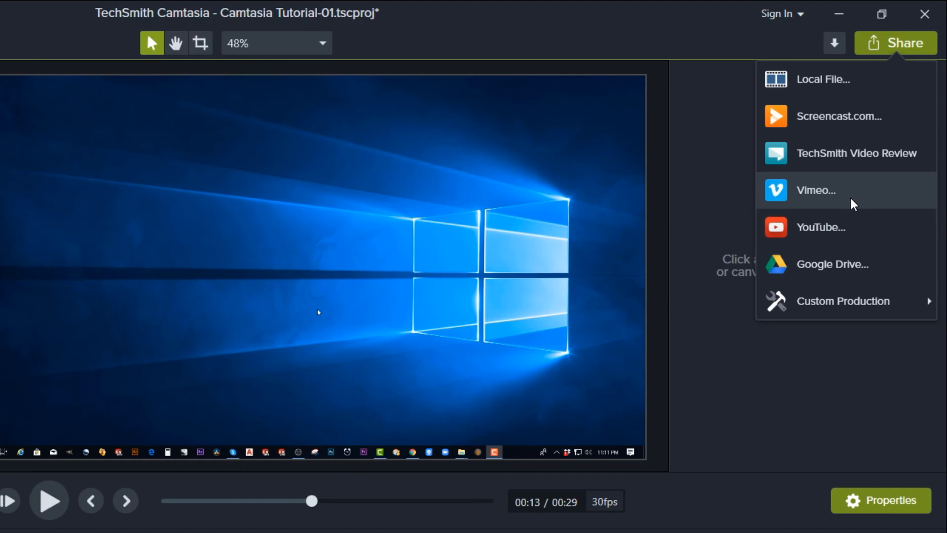
click(845, 90)
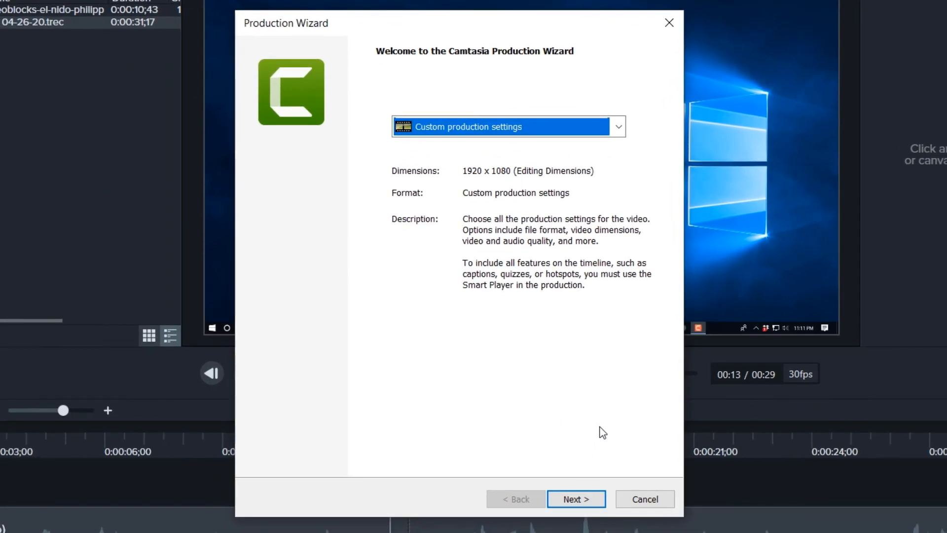
click(582, 502)
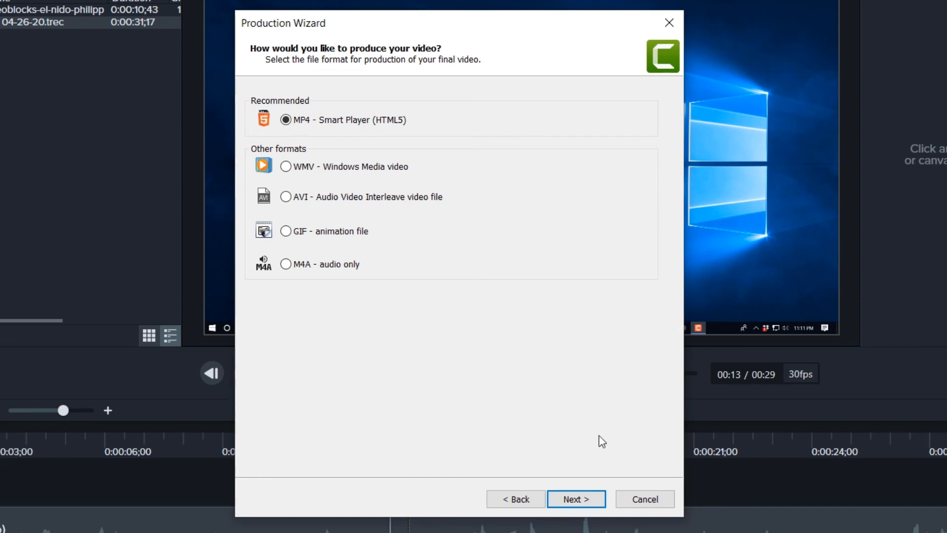
click(590, 500)
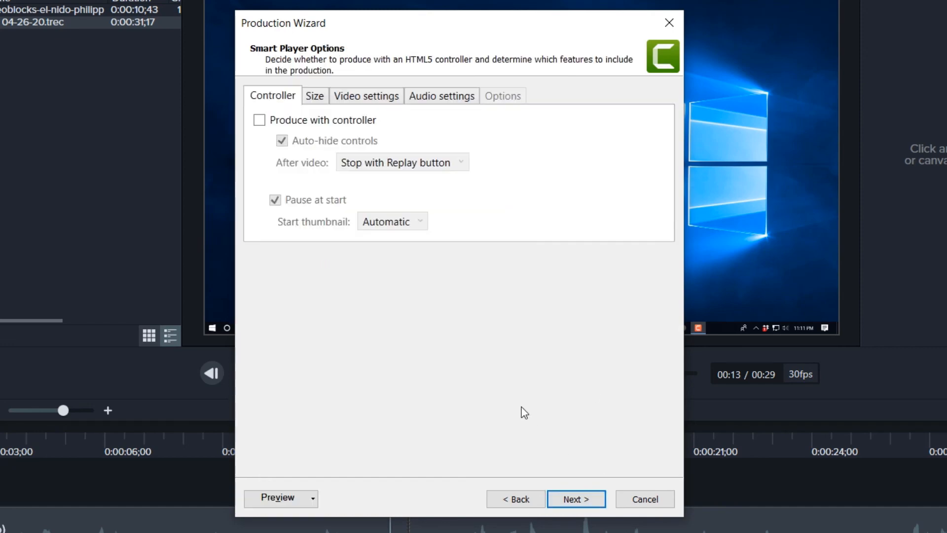
Try producing with a controller, disable it again, and continue to the output settings without a watermark.
click(261, 123)
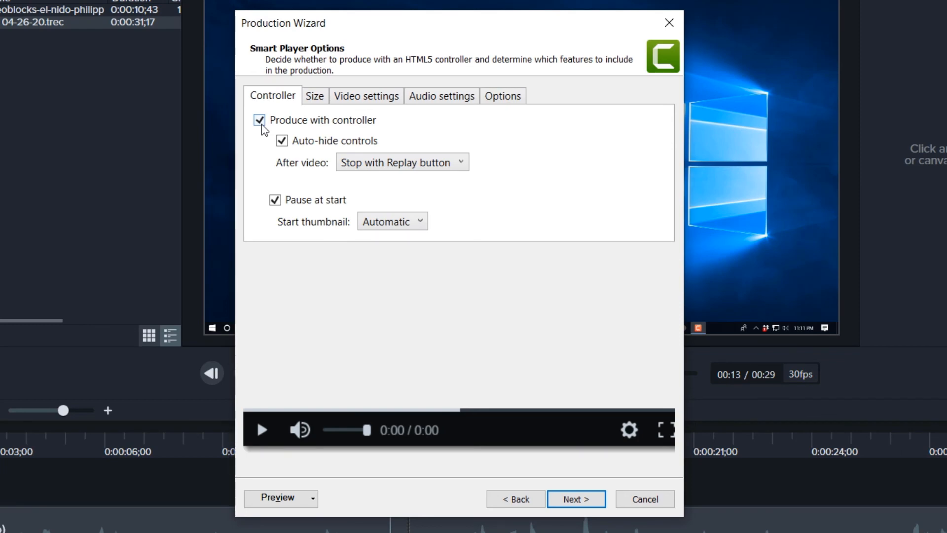
click(260, 122)
click(584, 501)
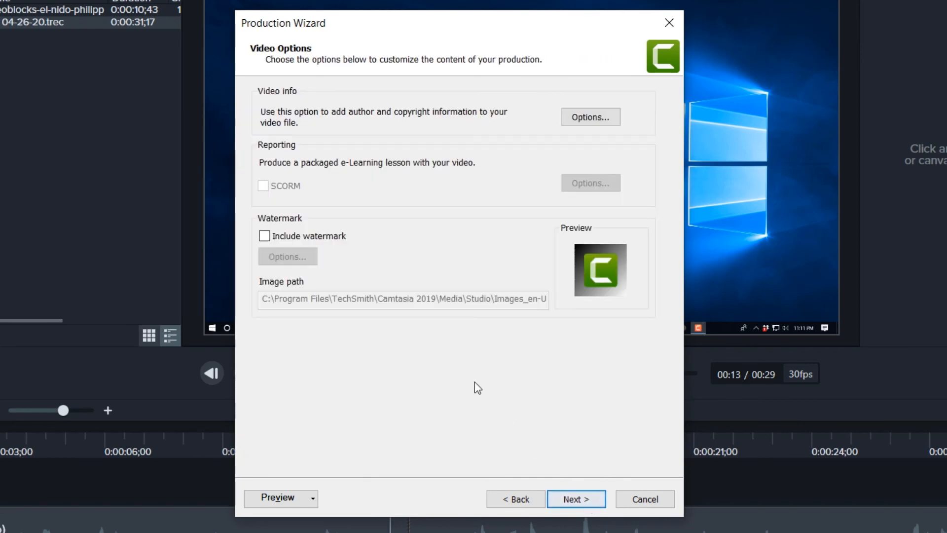
key(Return)
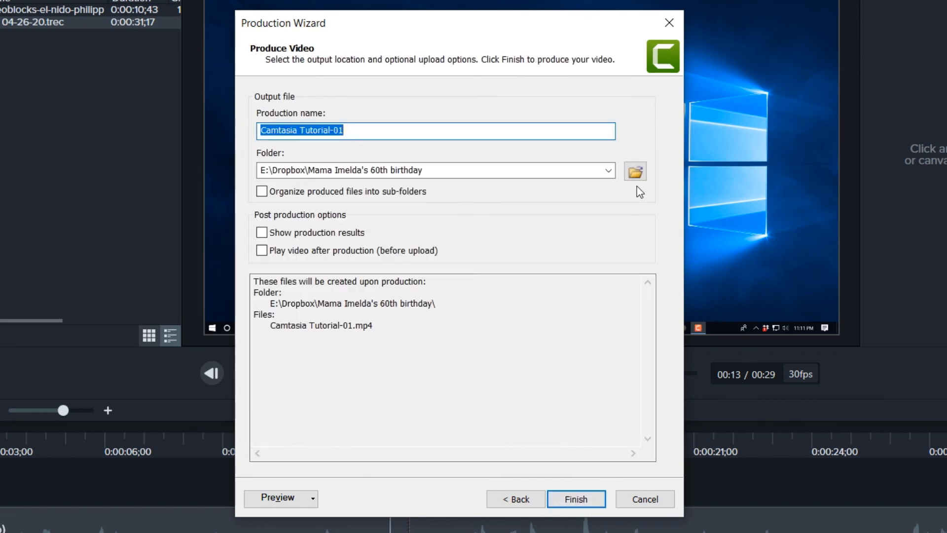
Review the output folder choices and the production name Camtasia Tutorial-01, and cancel the export.
click(636, 171)
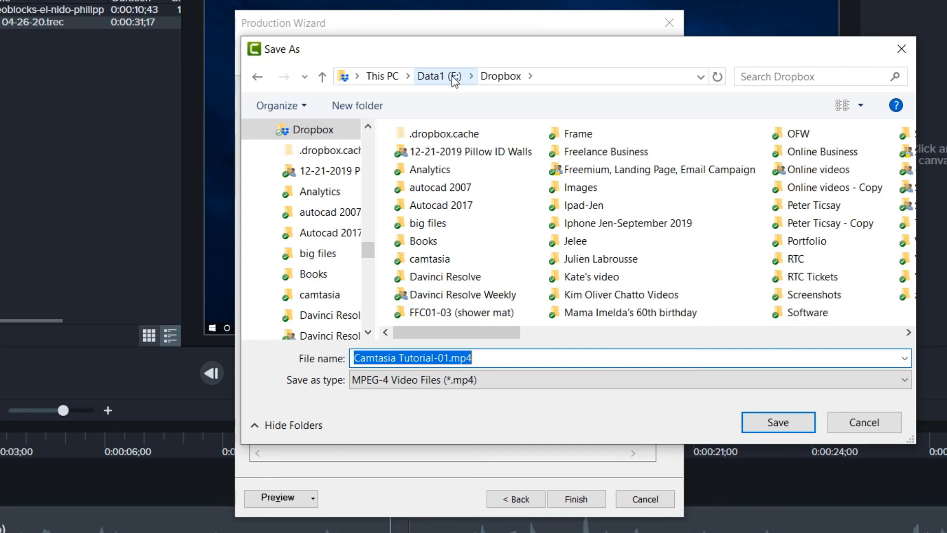
click(864, 423)
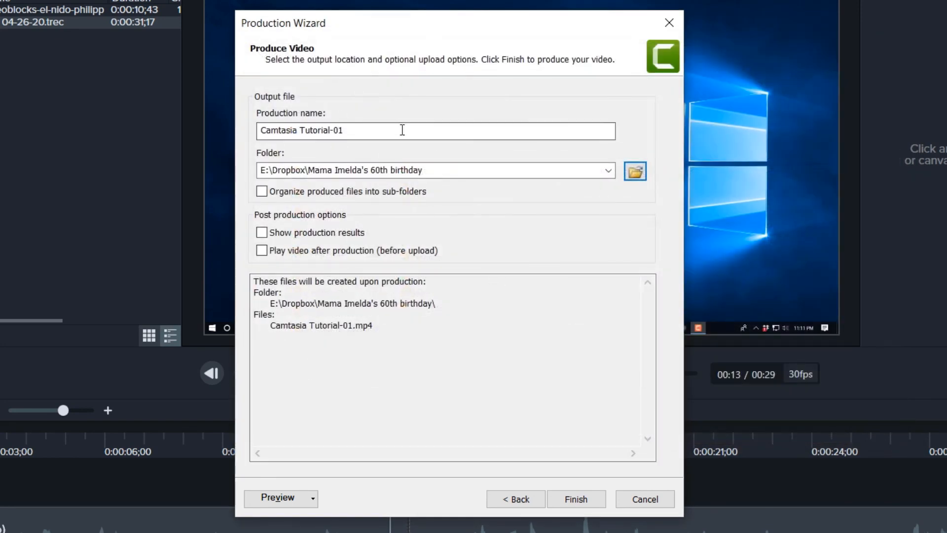
drag(401, 130, 165, 142)
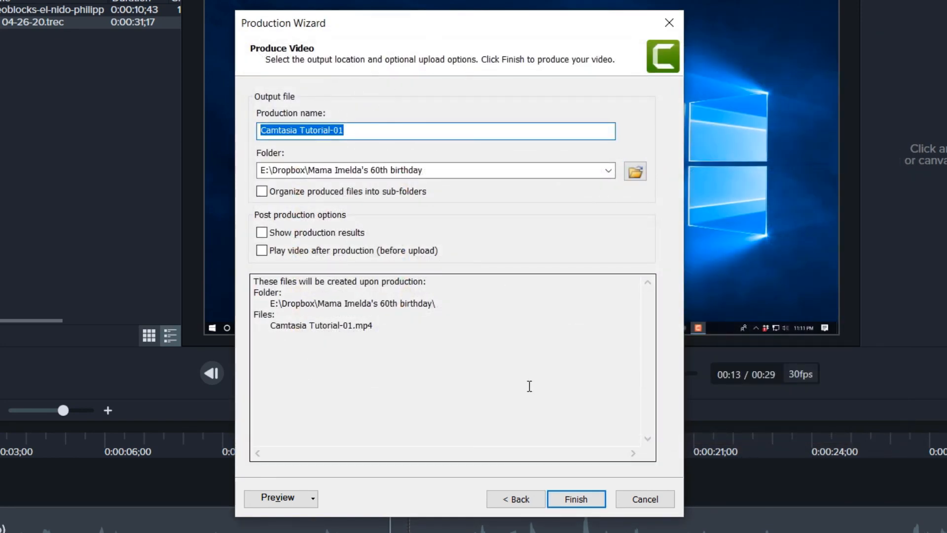
click(670, 504)
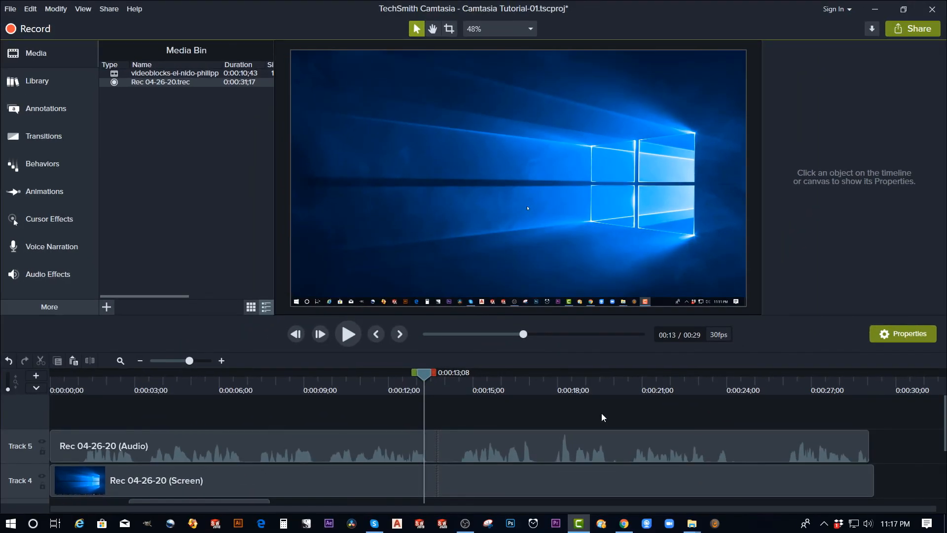